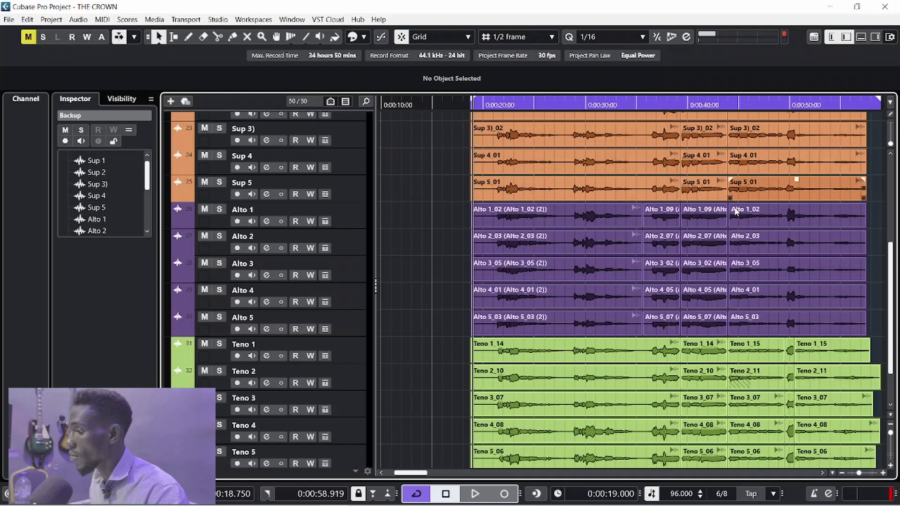
Scroll around the project window to look over the backup vocal tracks
scroll(511, 263, "left", 3)
scroll(511, 263, "right", 6)
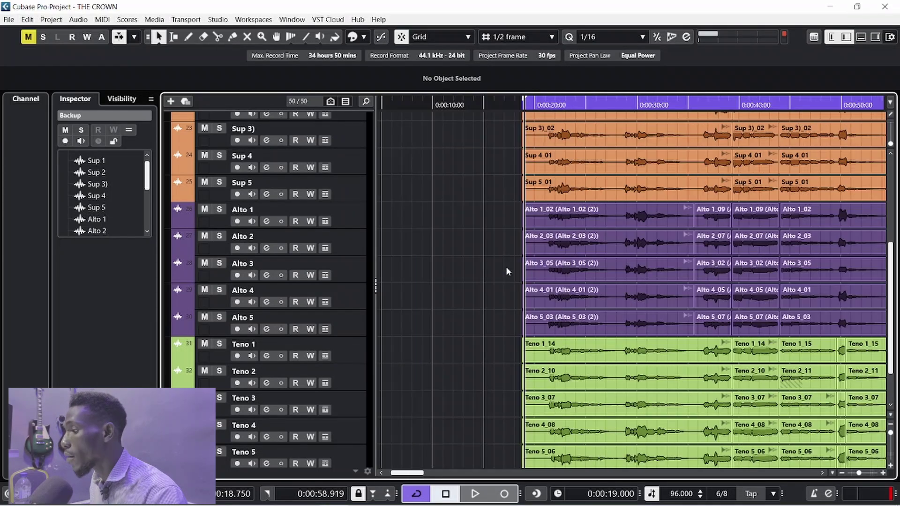
scroll(506, 267, "up", 3)
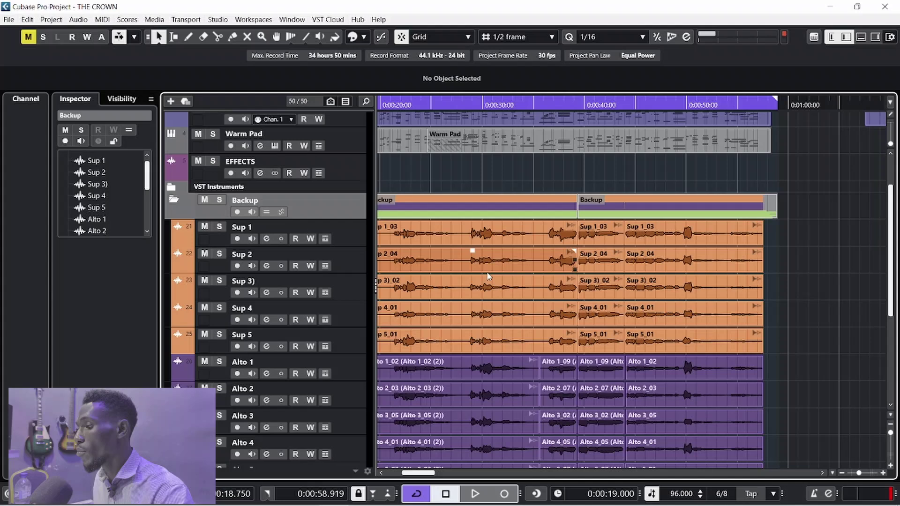
scroll(515, 286, "left", 2)
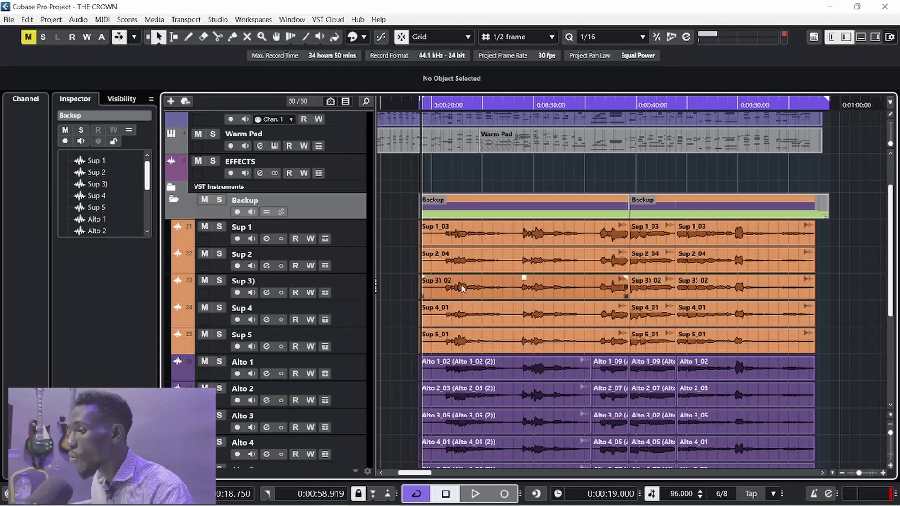
scroll(369, 301, "down", 5)
scroll(369, 300, "up", 5)
scroll(365, 298, "down", 5)
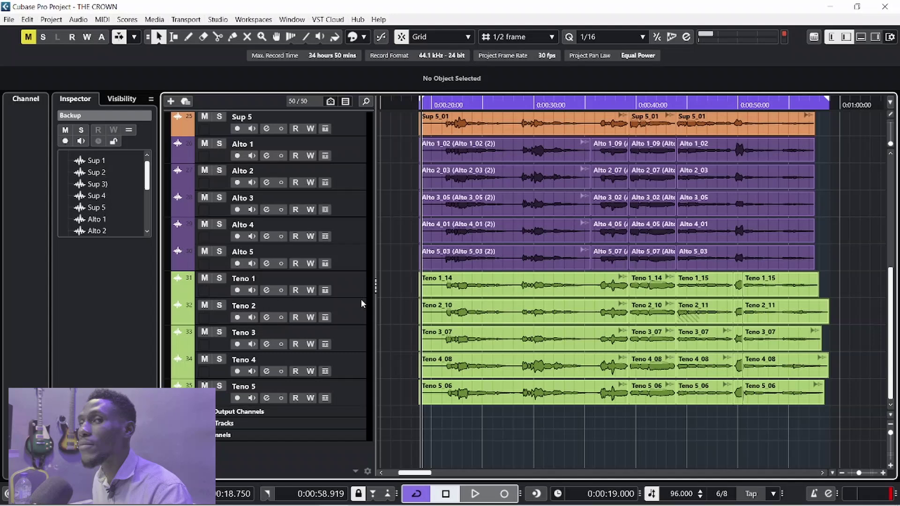
scroll(366, 300, "up", 5)
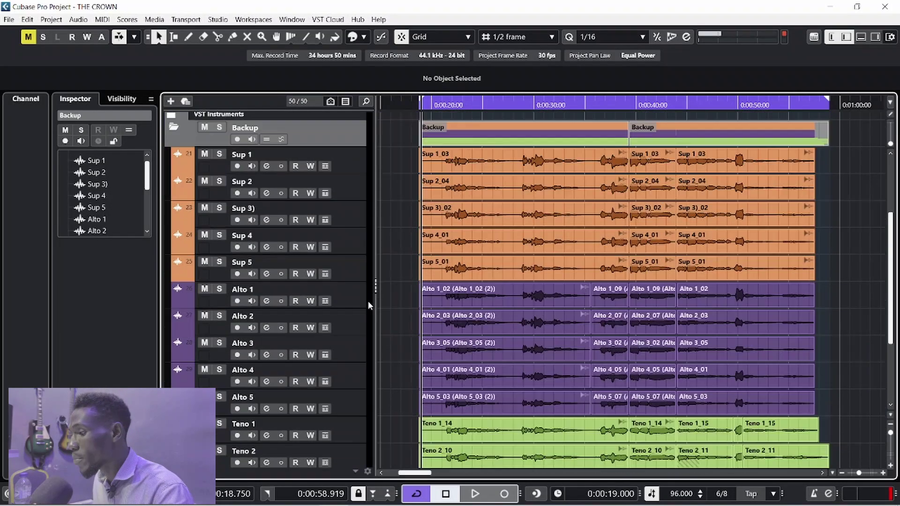
Select Sup 5, then Sup 1, showing Sup 1's L85 pan in the Inspector
key("Down")
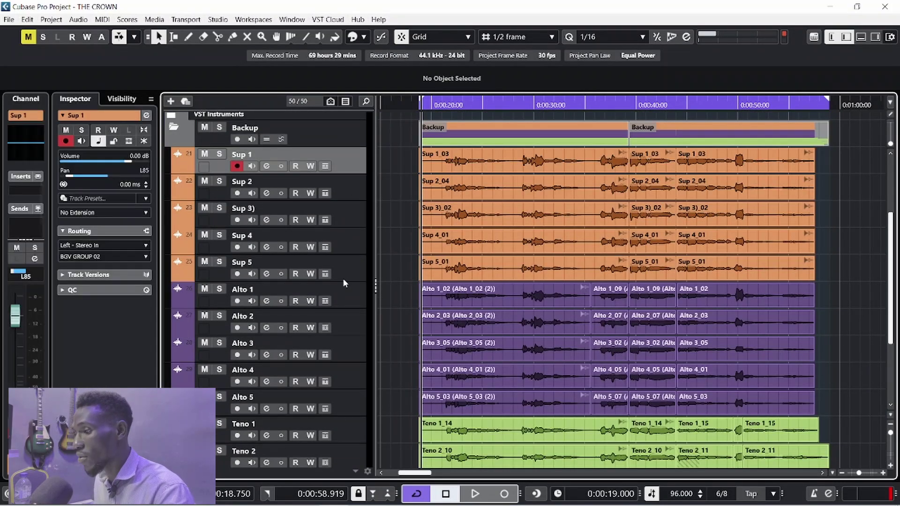
left_click(342, 275)
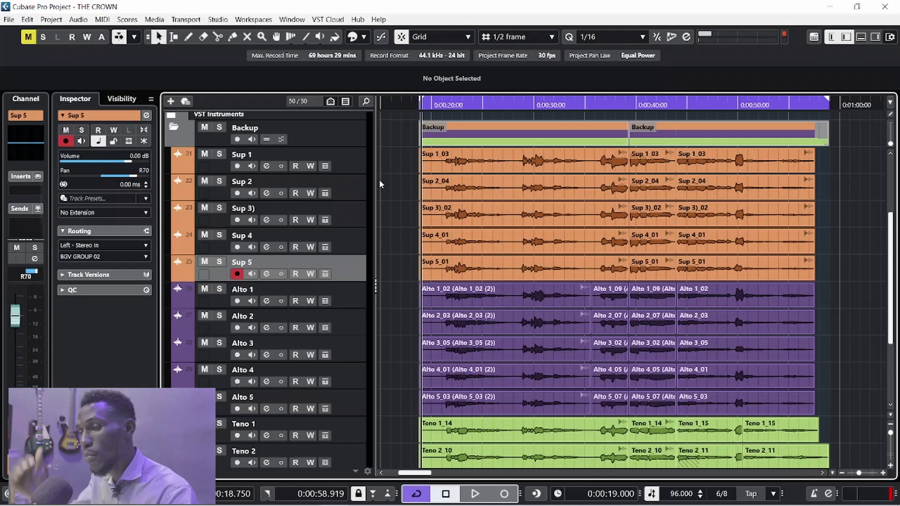
left_click(398, 168)
scroll(348, 430, "up", 3)
scroll(346, 425, "down", 6)
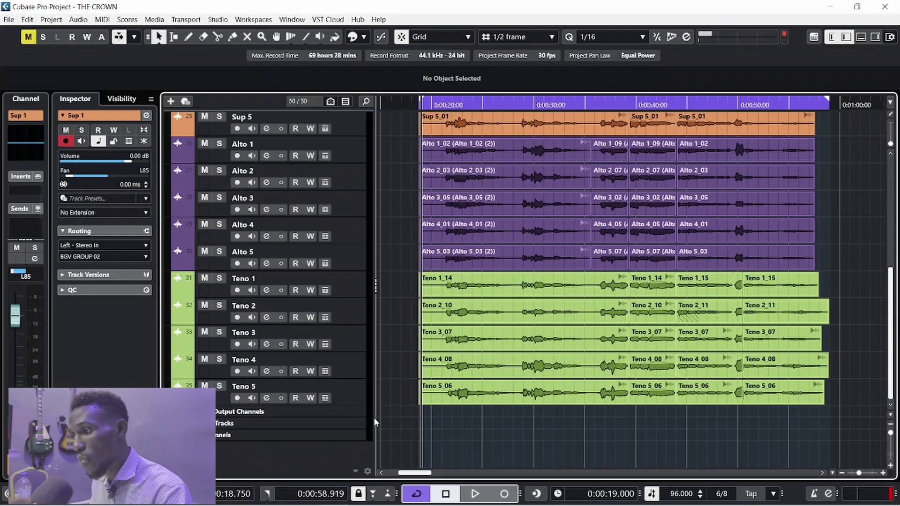
scroll(339, 130, "up", 3)
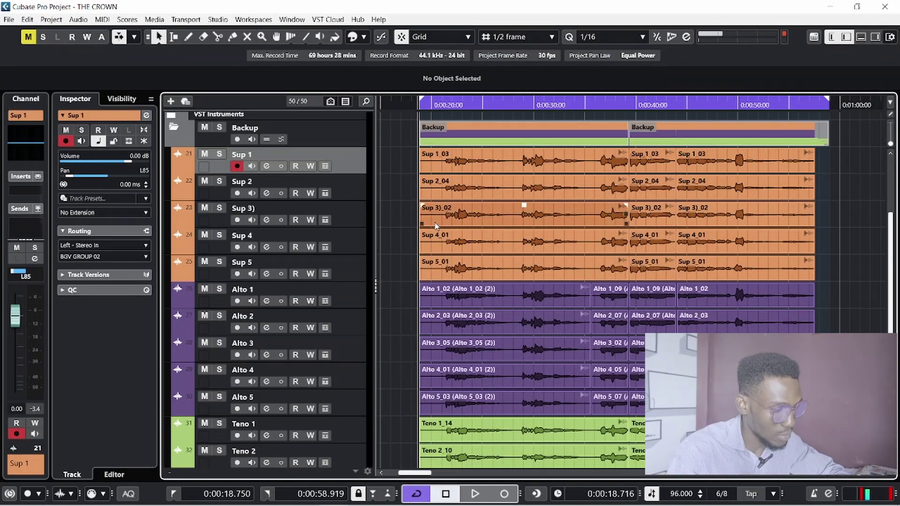
Play the backup vocals from about 0:00:18 and stop around 0:00:57
key("space")
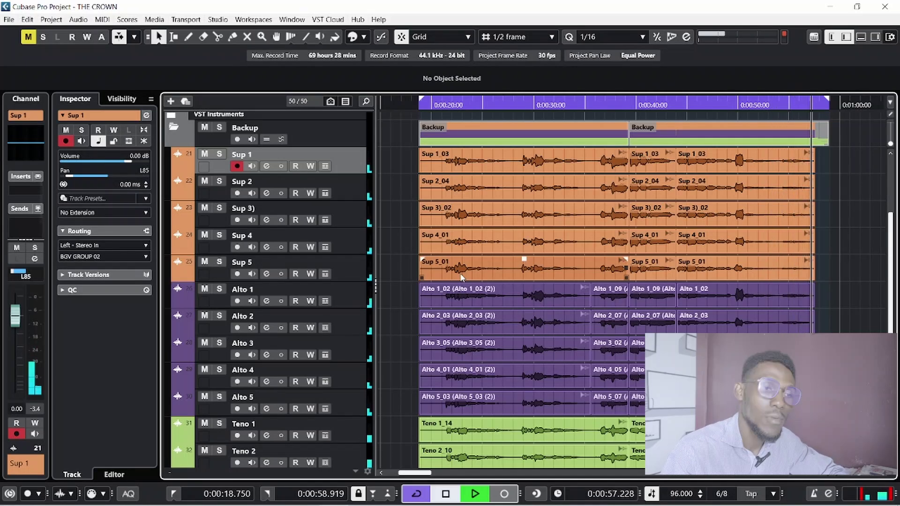
key("space")
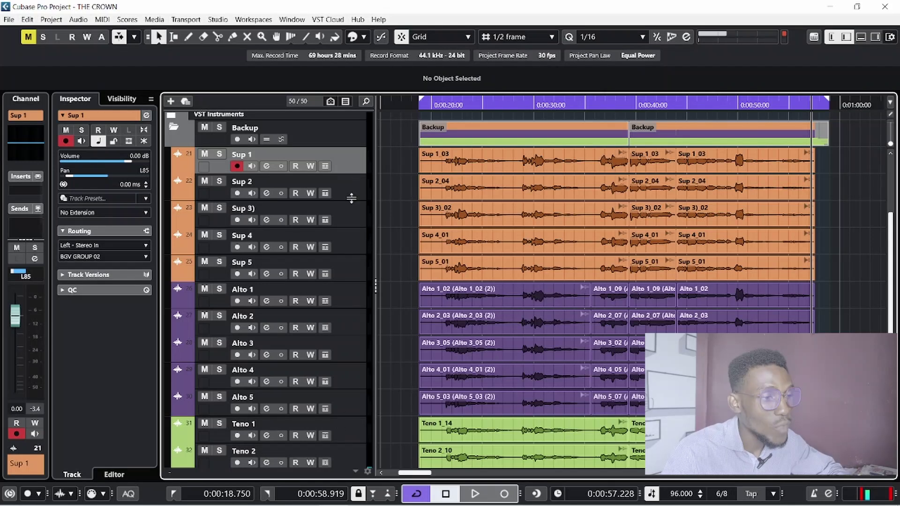
Select the Sup 1 track and solo it
left_click(340, 263)
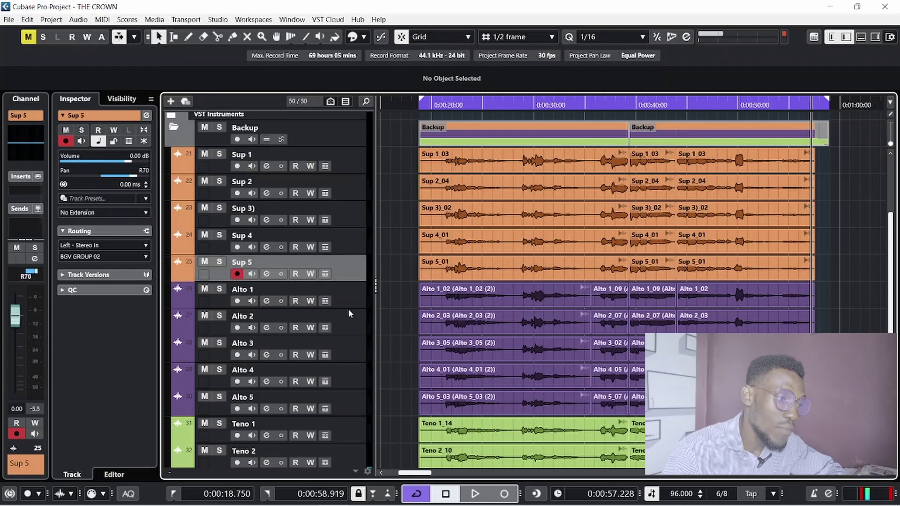
scroll(345, 434, "down", 5)
scroll(346, 434, "up", 8)
scroll(352, 373, "down", 4)
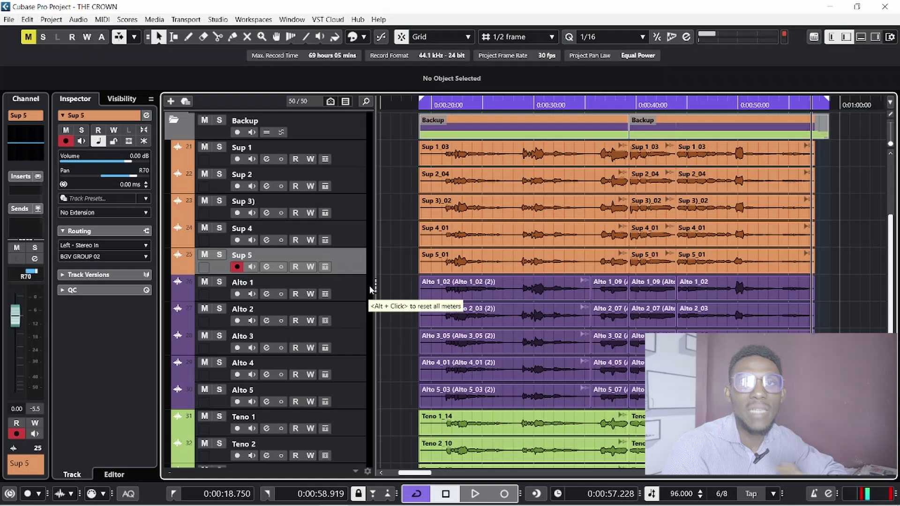
left_click(358, 158)
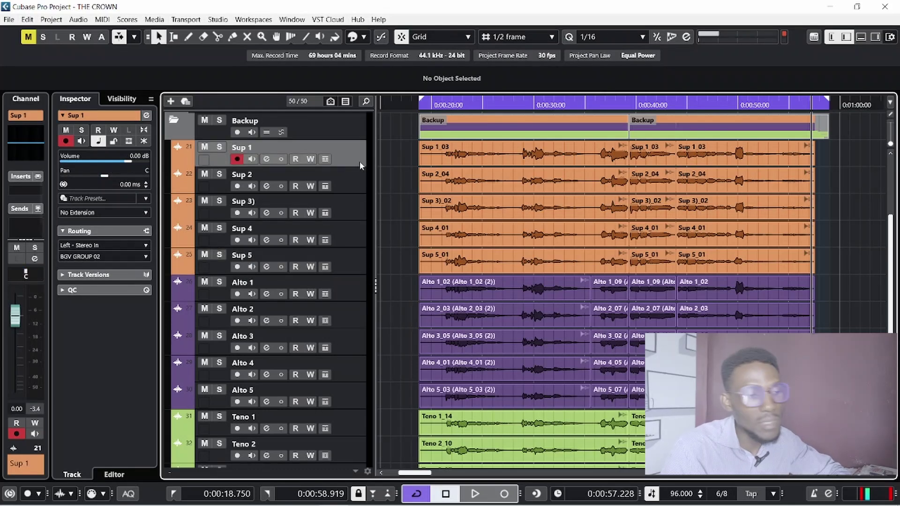
left_click(218, 148)
Play soloed Sup 1 briefly, unsolo it, and set the playback position to 0:00:20.377
left_click(458, 105)
key("space")
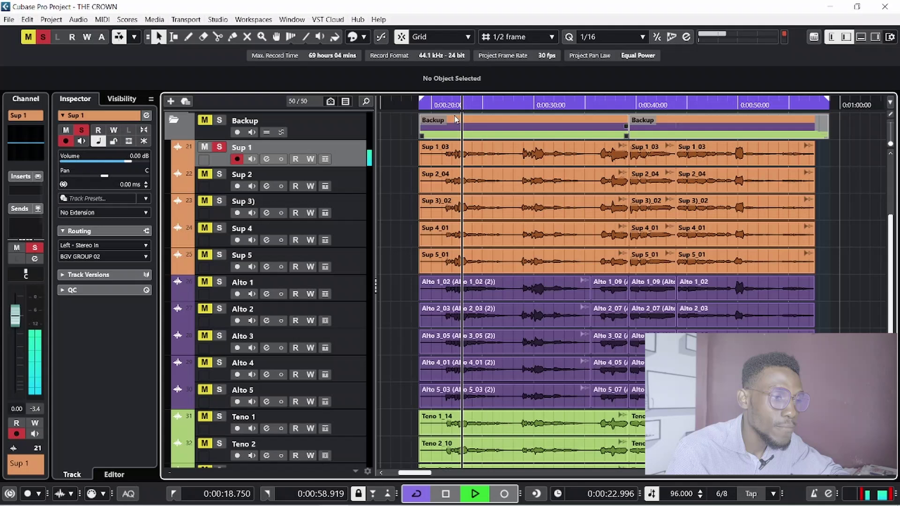
key("s")
key("space")
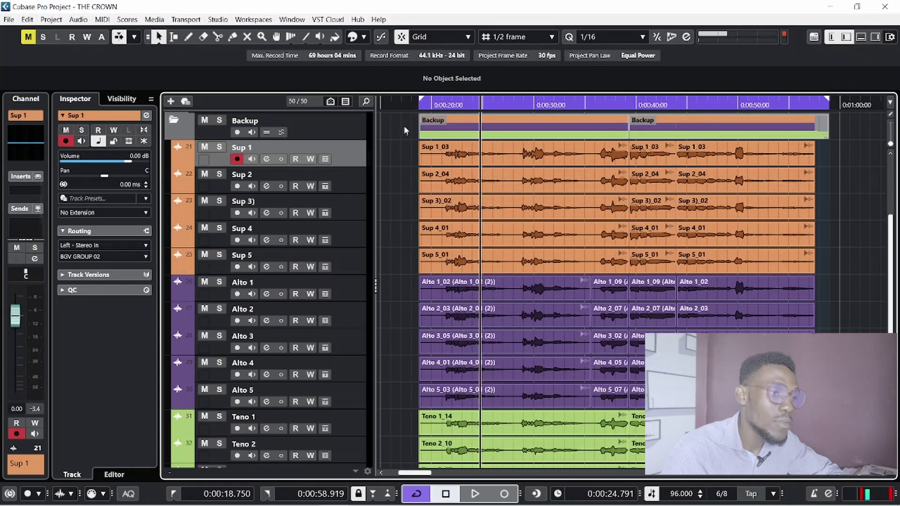
left_click(418, 104)
left_click(436, 104)
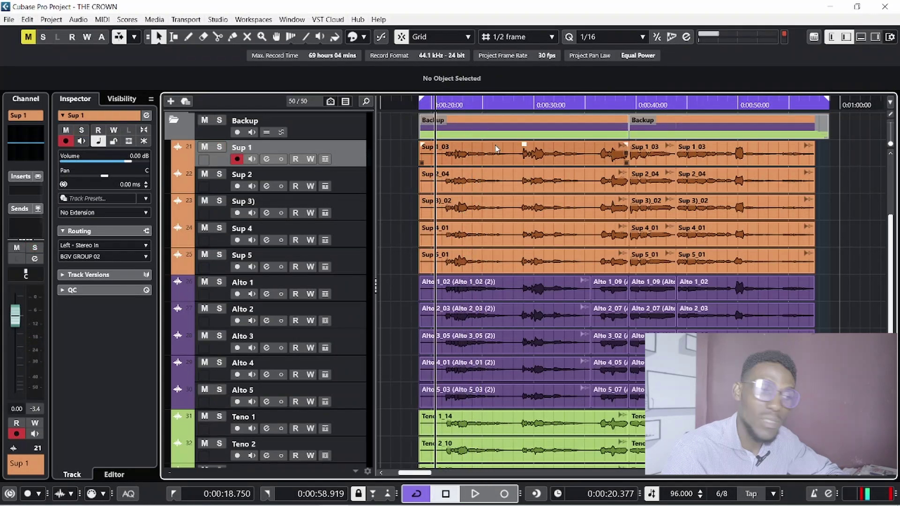
Select Sup 2 through Sup 5 and Alto 1 in turn to compare their pans
left_click(351, 178)
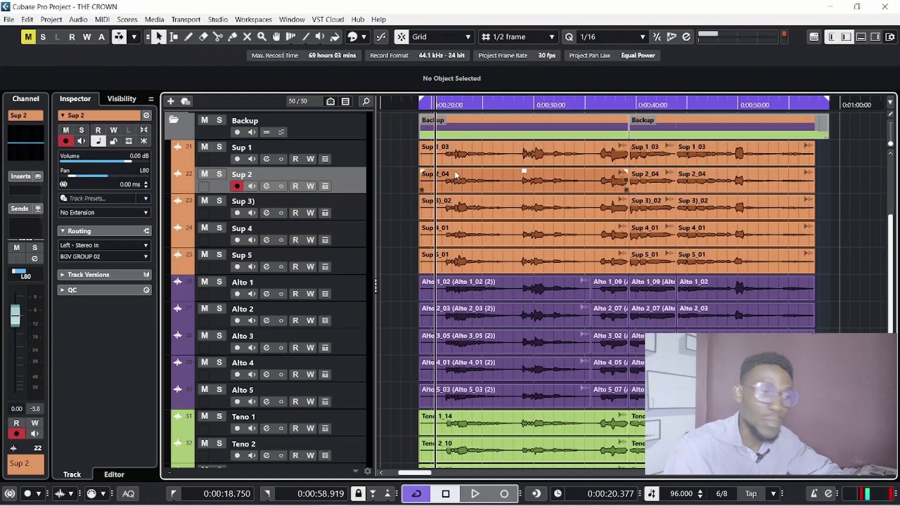
left_click(361, 201)
left_click(356, 235)
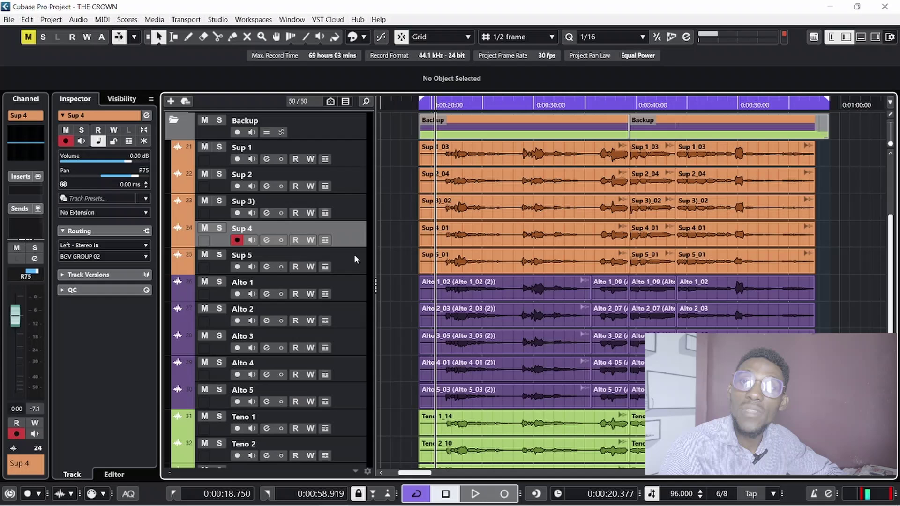
left_click(354, 254)
left_click(356, 290)
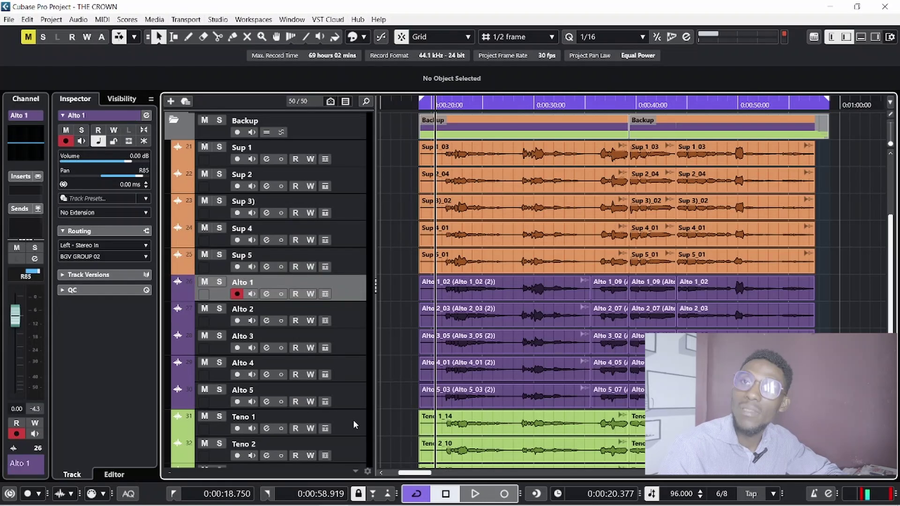
scroll(355, 282, "up", 3)
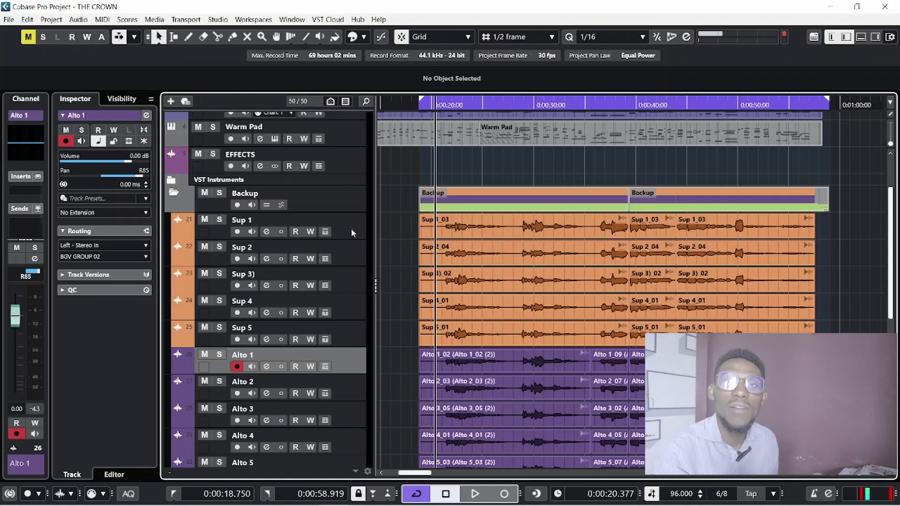
Set Sup 1's Inspector pan to L90
left_click(351, 229)
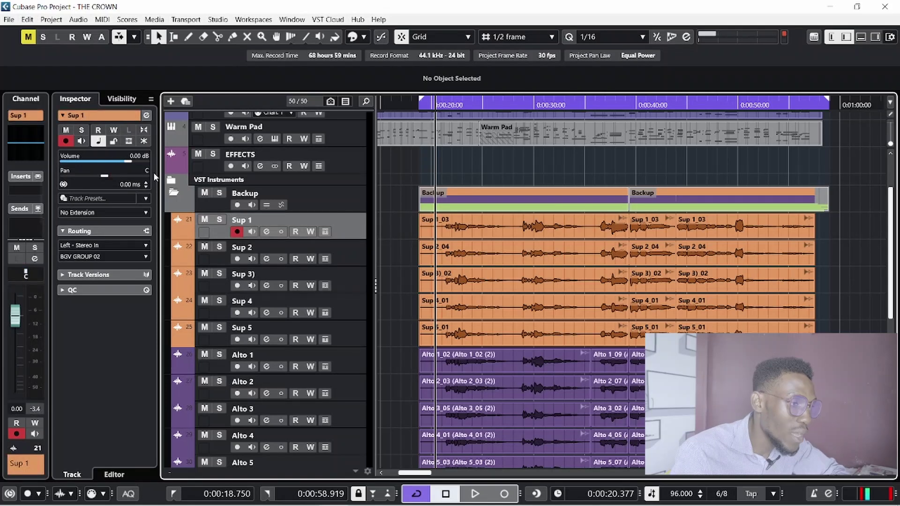
double_click(105, 173)
key("ctrl+a")
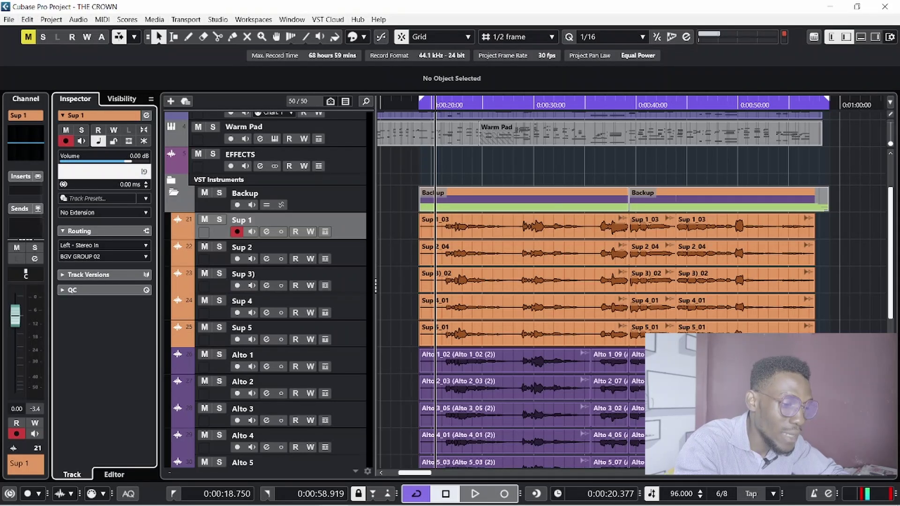
key("Return")
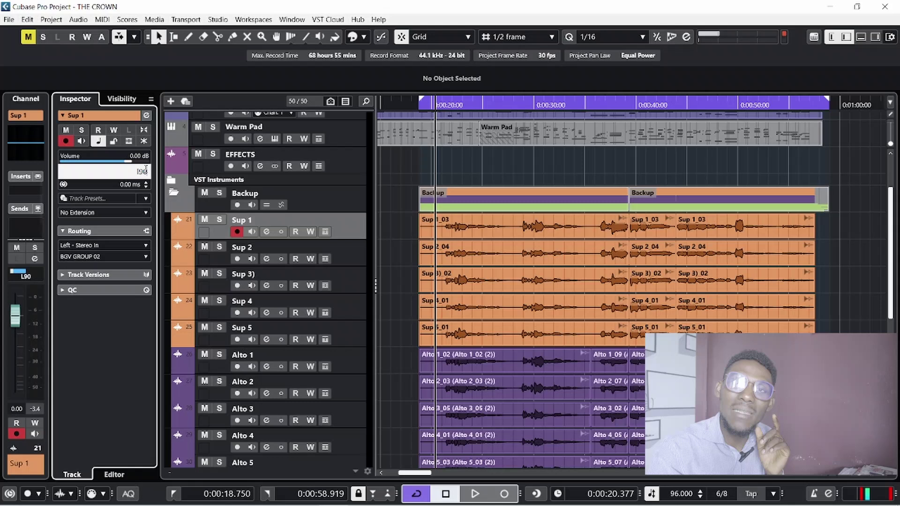
Pan Sup 2 to L85 and Sup 3) to L80
key("Down")
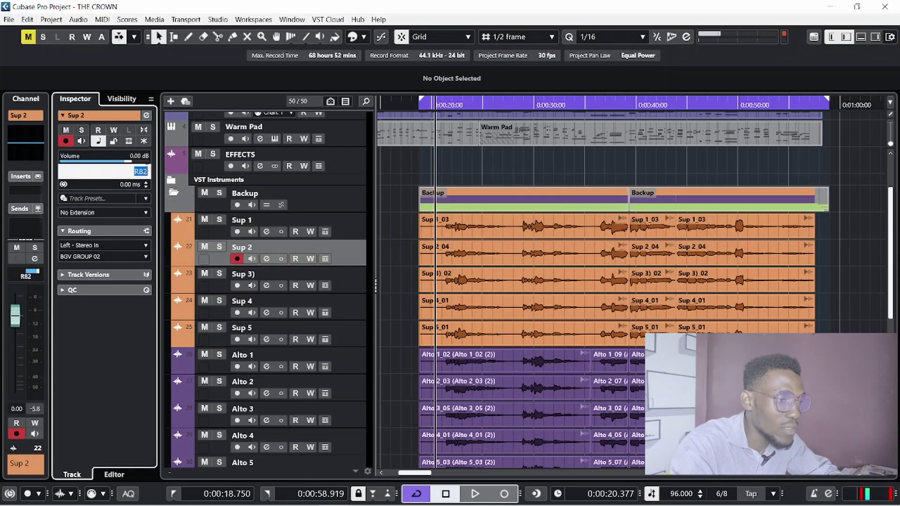
key("BackSpace")
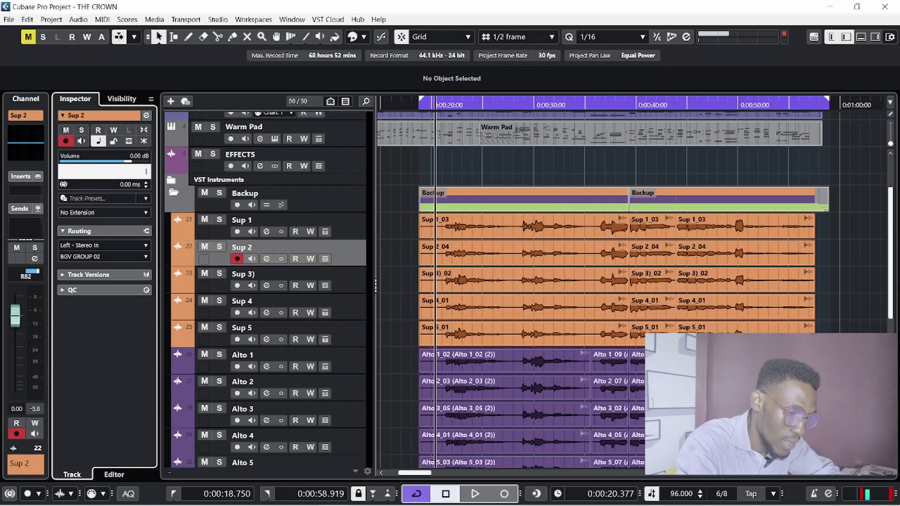
key("Return")
key("Down")
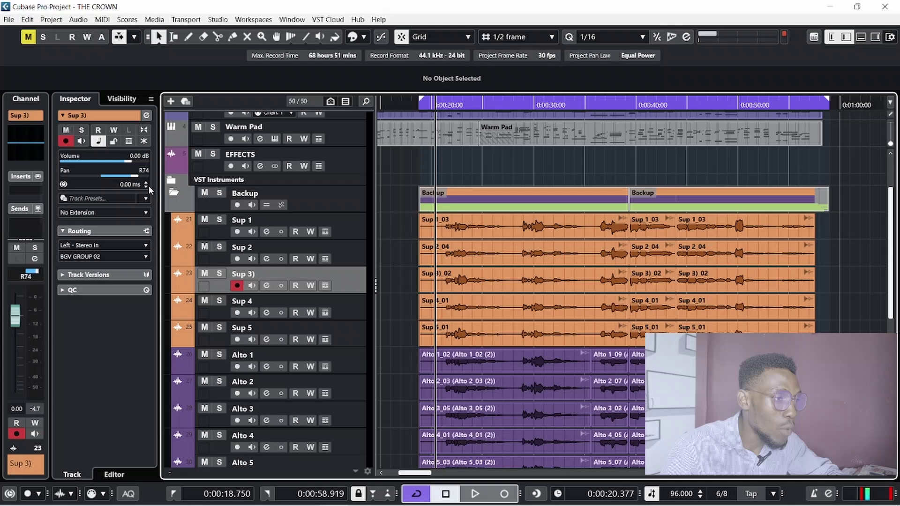
left_click(141, 171)
key("BackSpace")
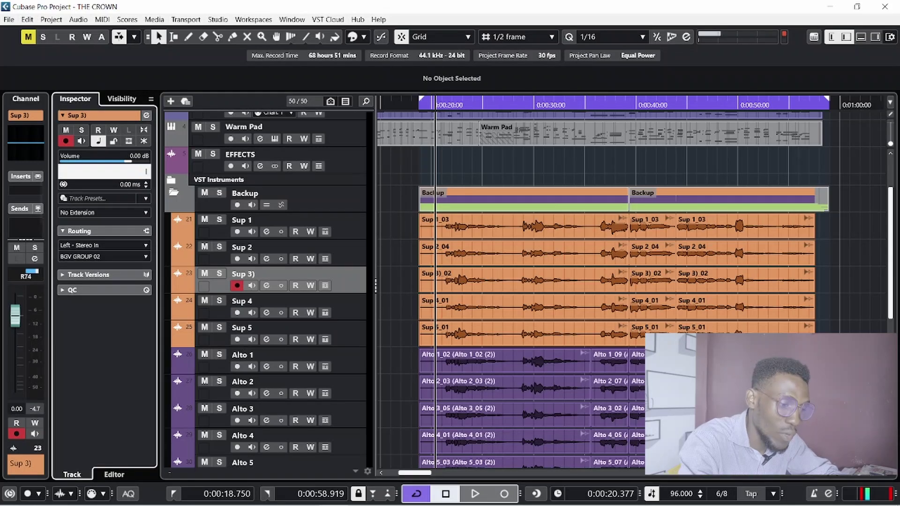
type("l80")
key("Return")
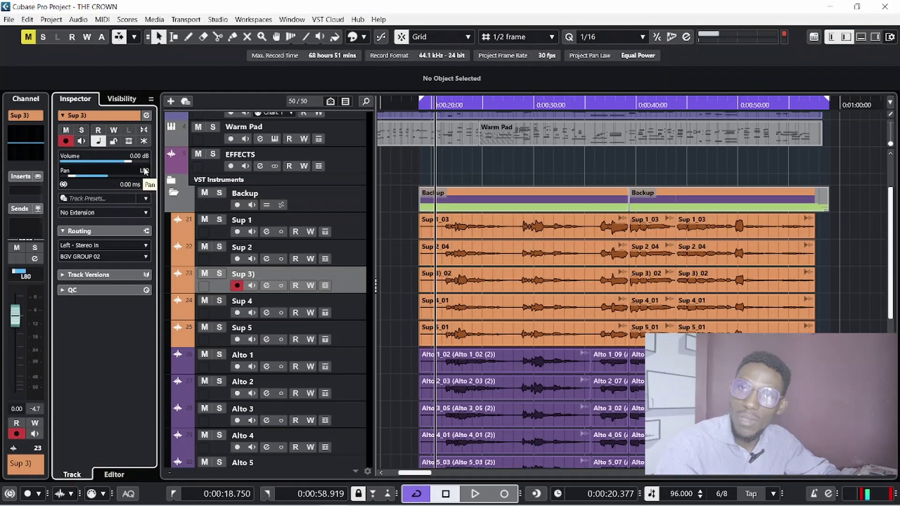
Check that Sup 4 stays at R75 and Sup 5 at R70
left_click(351, 312)
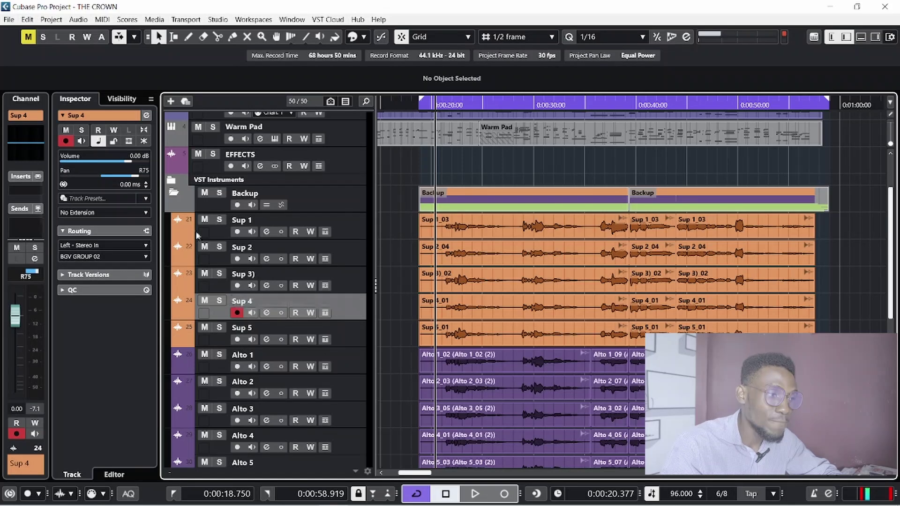
double_click(135, 173)
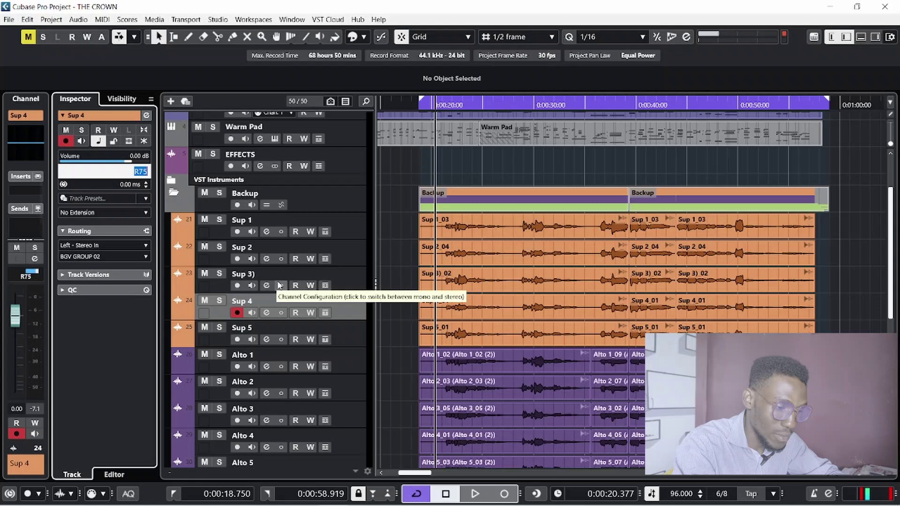
key("Return")
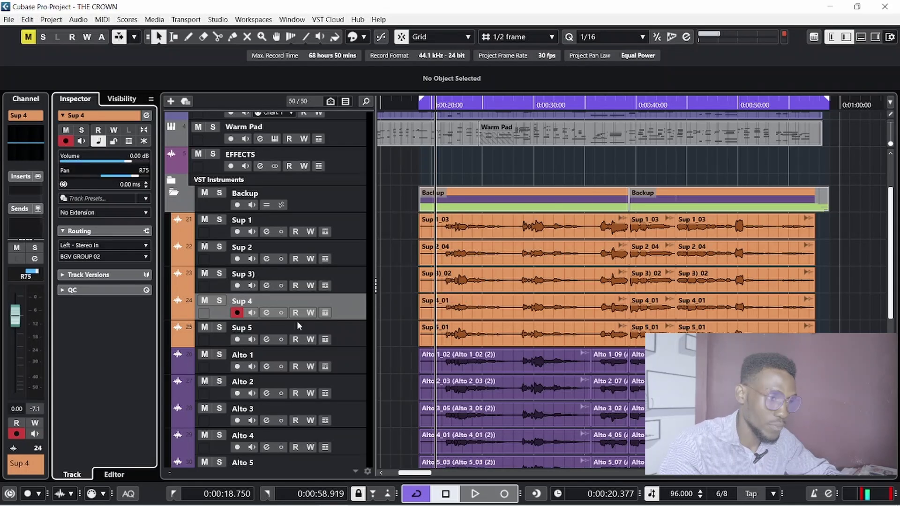
left_click(346, 331)
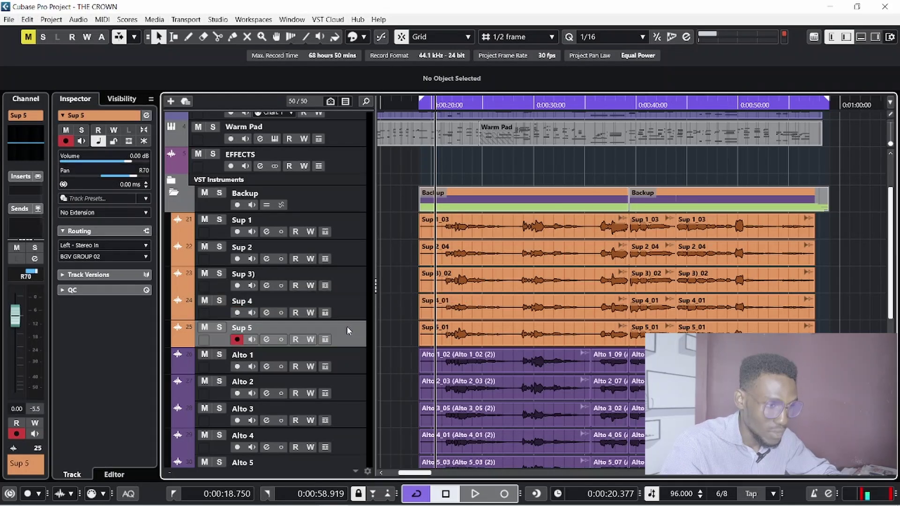
double_click(146, 170)
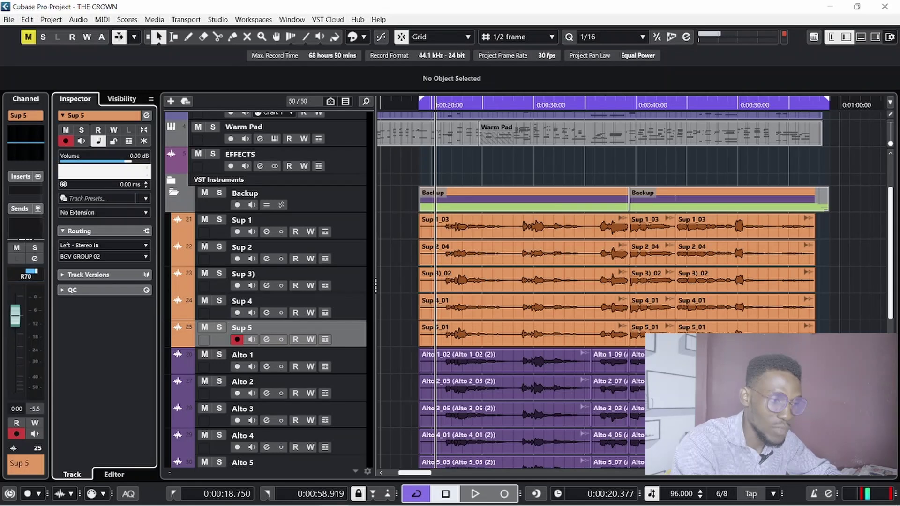
key("Return")
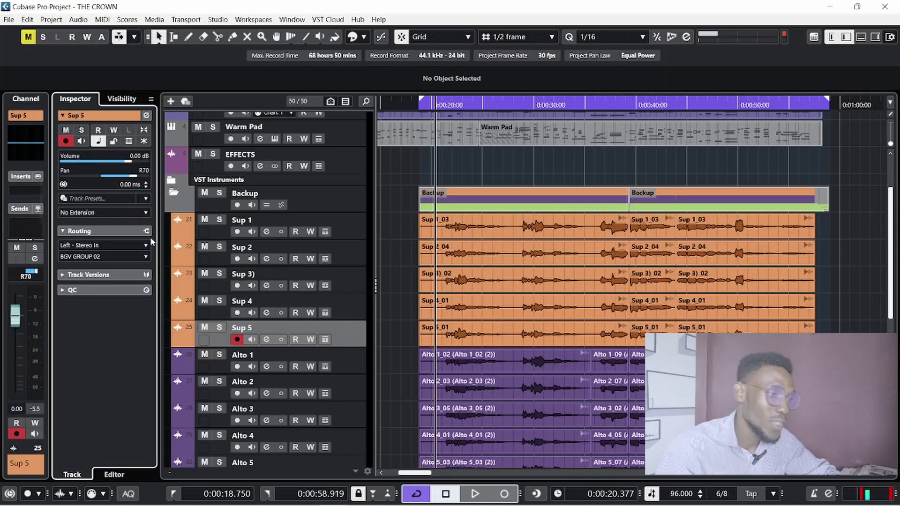
Set Alto 1's pan to R90
left_click(337, 360)
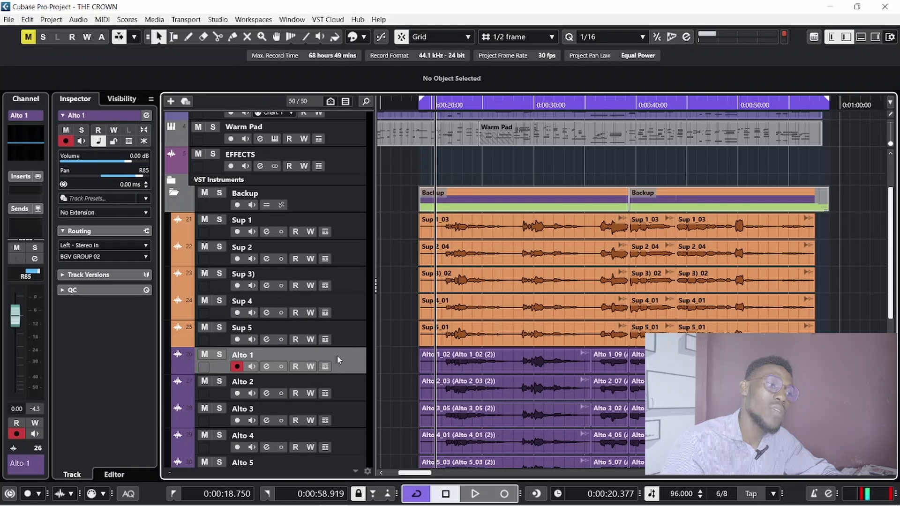
left_click(147, 174)
double_click(148, 174)
type("R90")
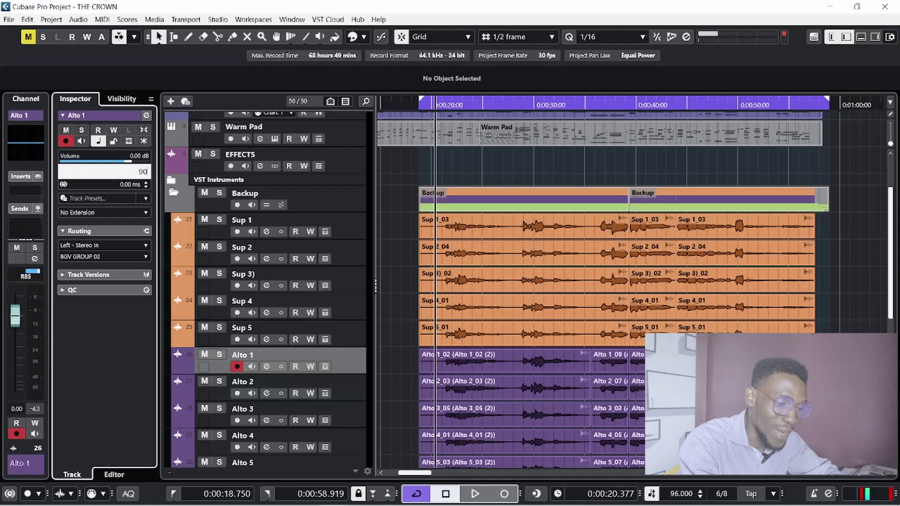
key("Return")
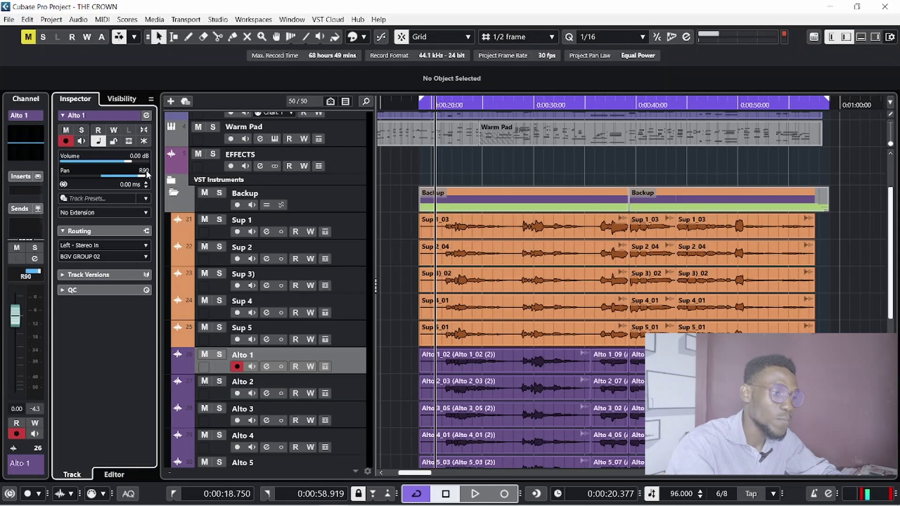
Select Sup 1, Sup 2 and Sup 3) to verify their left pans
left_click(357, 223)
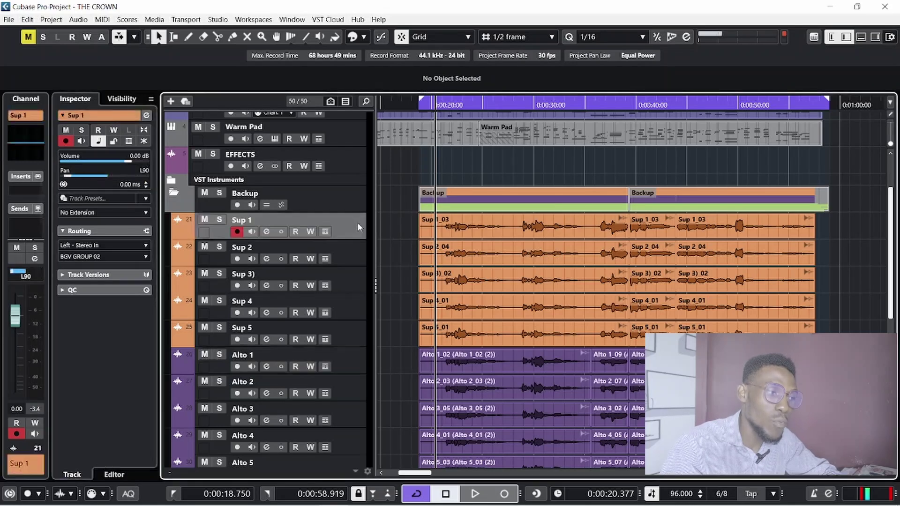
left_click(359, 258)
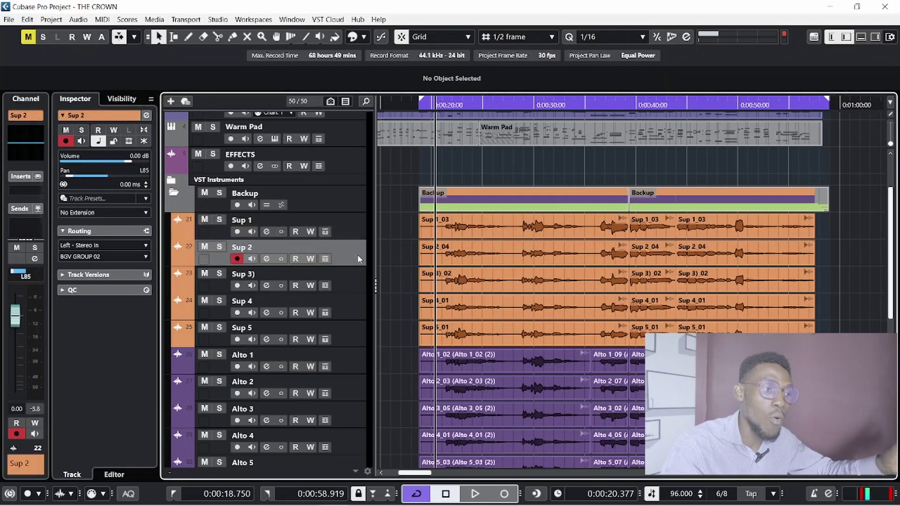
left_click(349, 284)
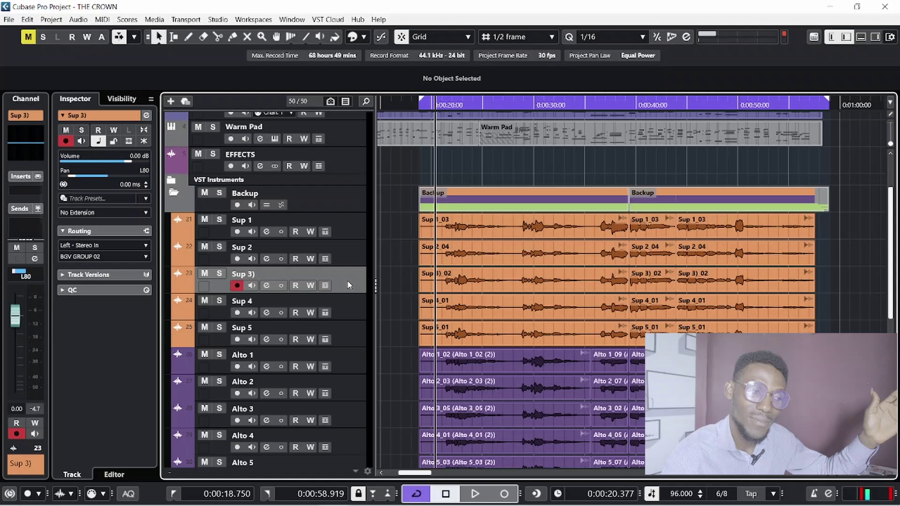
Drag Alto 2's pan further right to R85
left_click(342, 361)
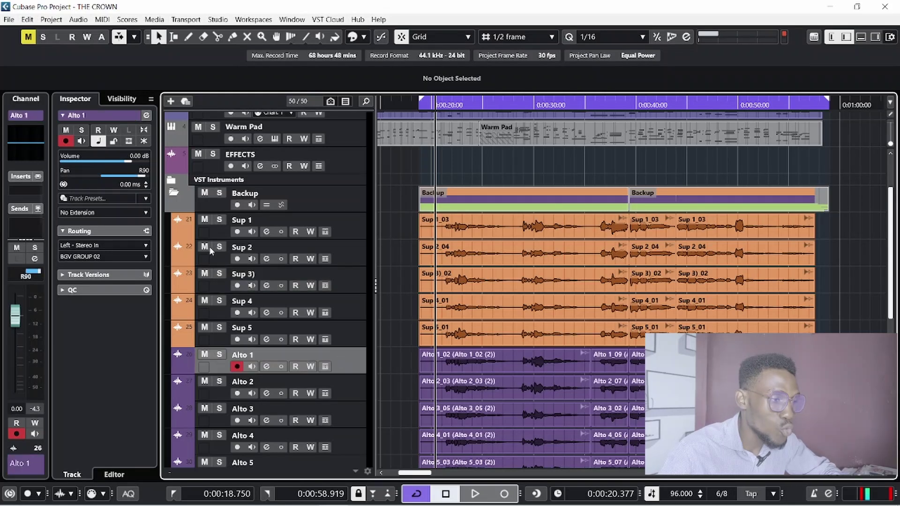
left_click(350, 396)
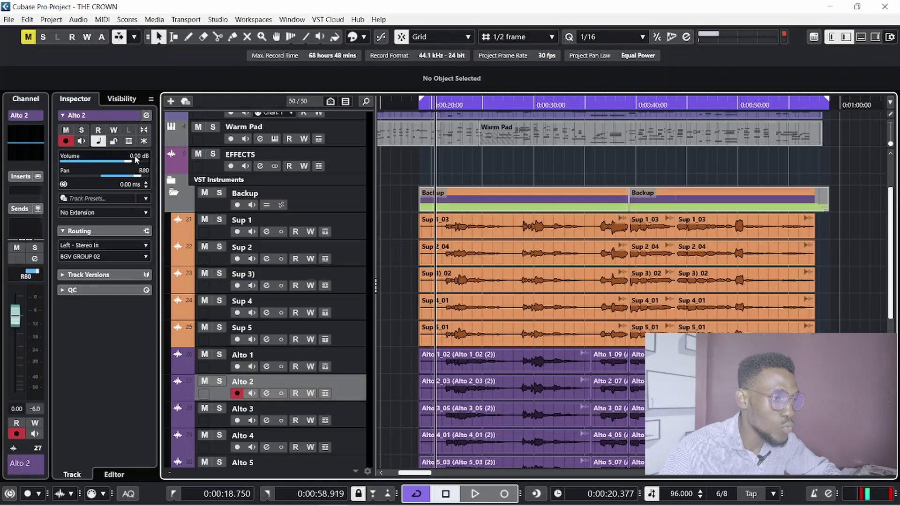
left_click_drag(136, 175, 151, 174)
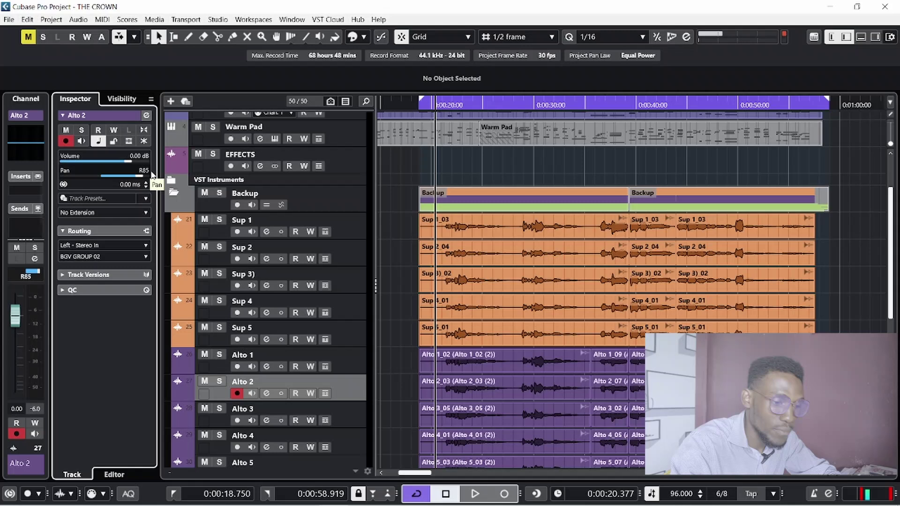
Set Alto 3's pan to R80
left_click(347, 420)
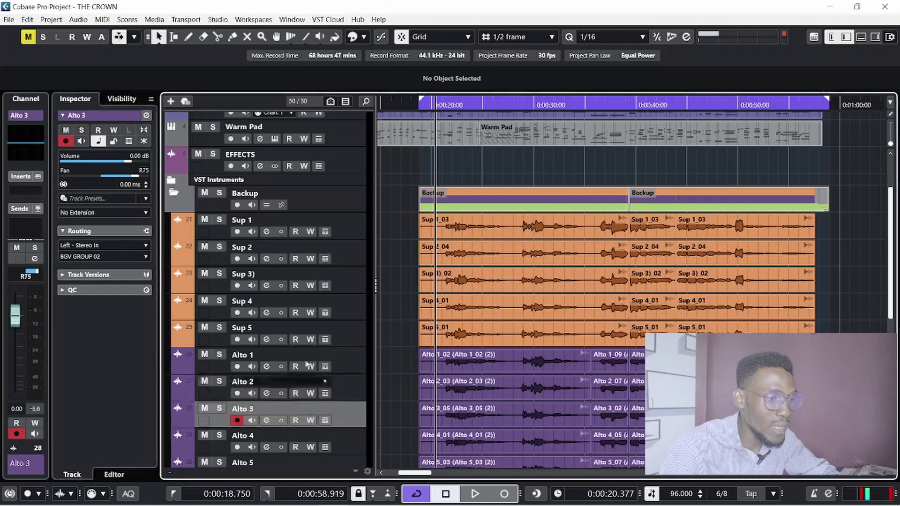
double_click(146, 173)
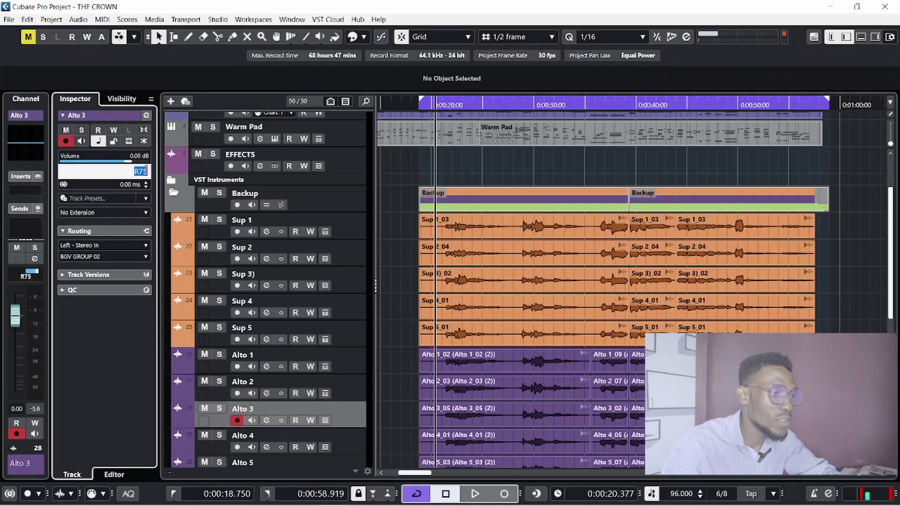
left_click(353, 382)
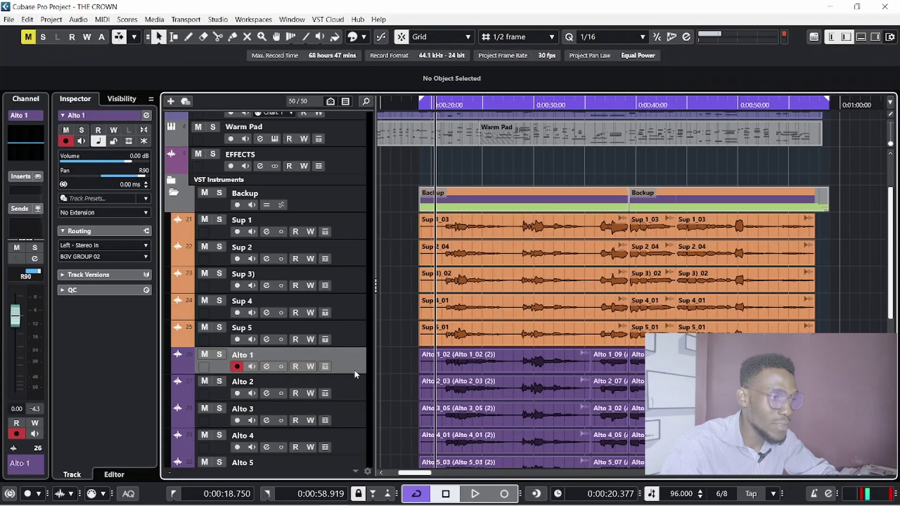
left_click(352, 413)
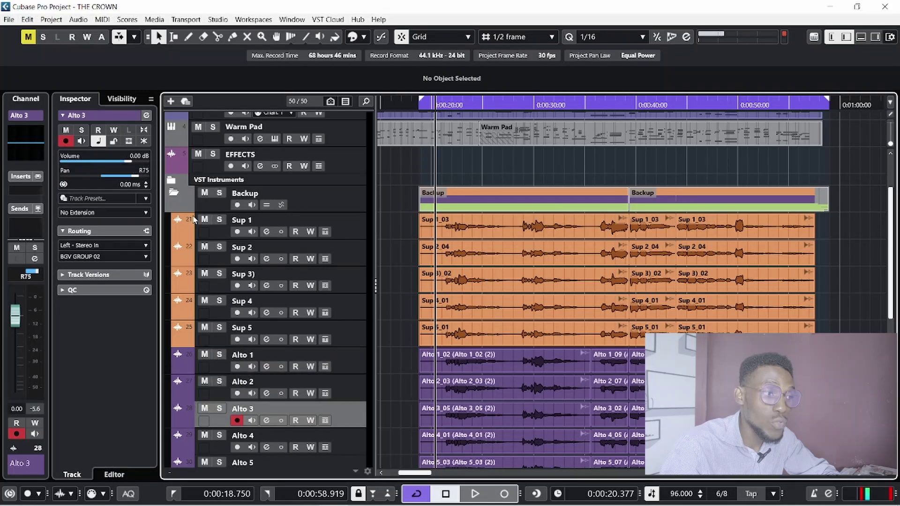
double_click(143, 173)
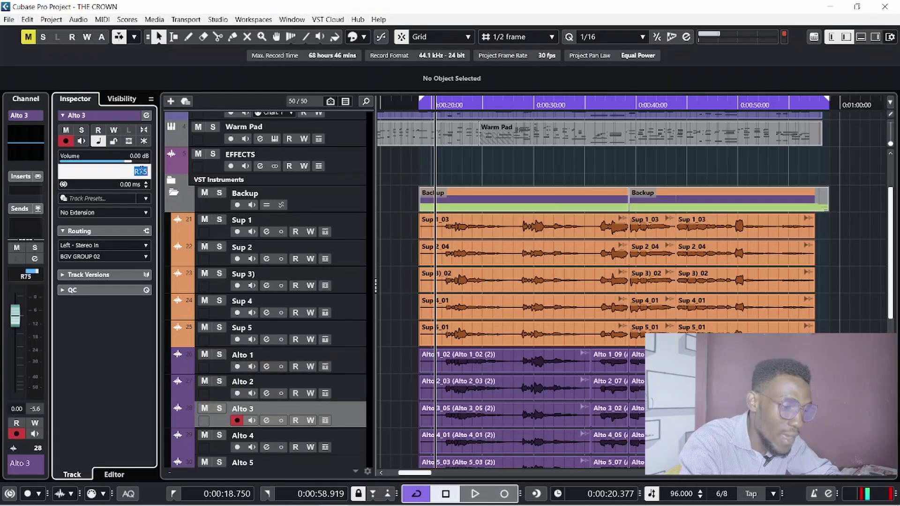
type("80")
key("Return")
scroll(313, 385, "down", 2)
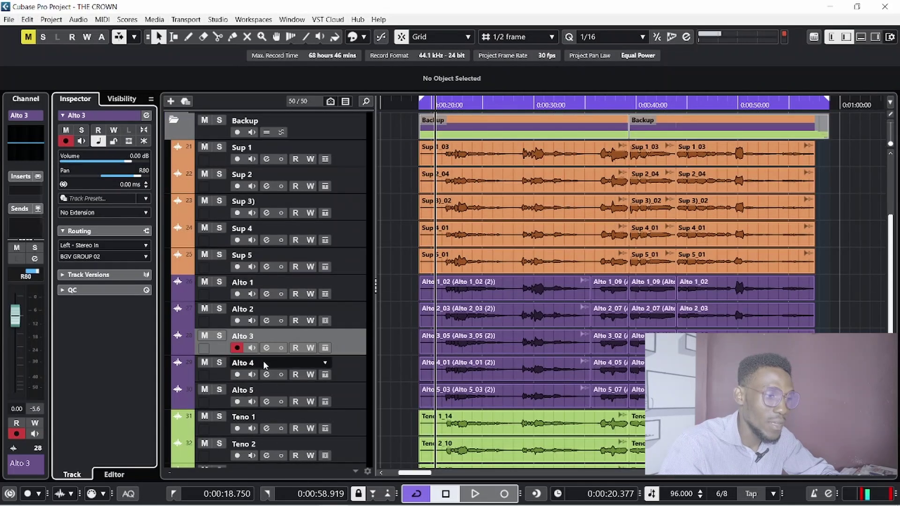
Pan Alto 4 to L75 and Alto 5 to L70
left_click(343, 370)
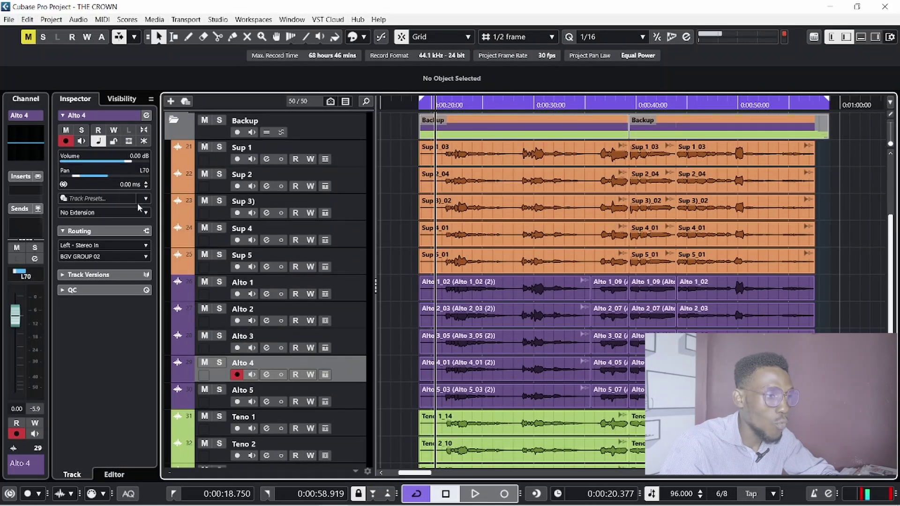
double_click(145, 173)
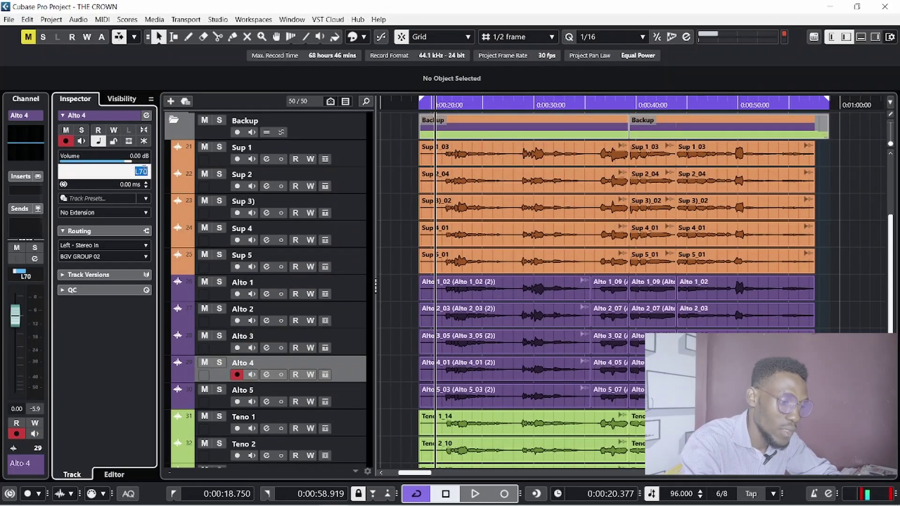
type("75")
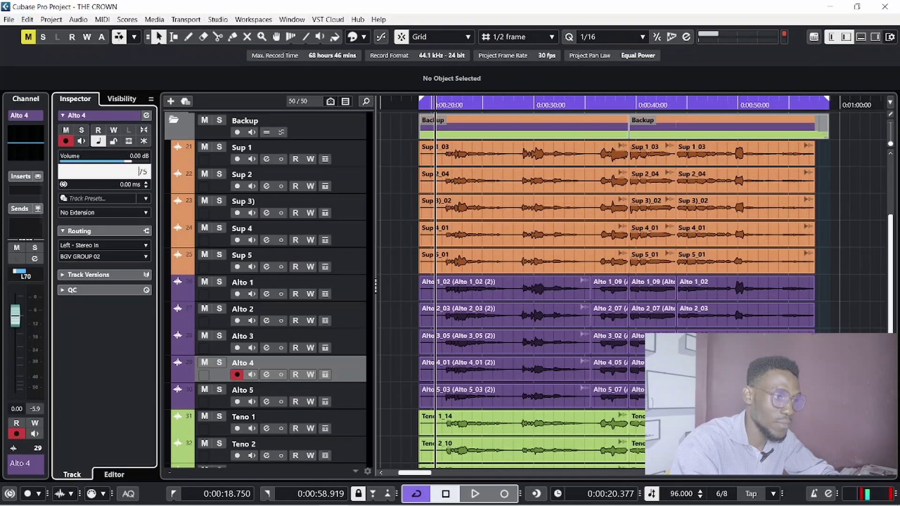
key("Return")
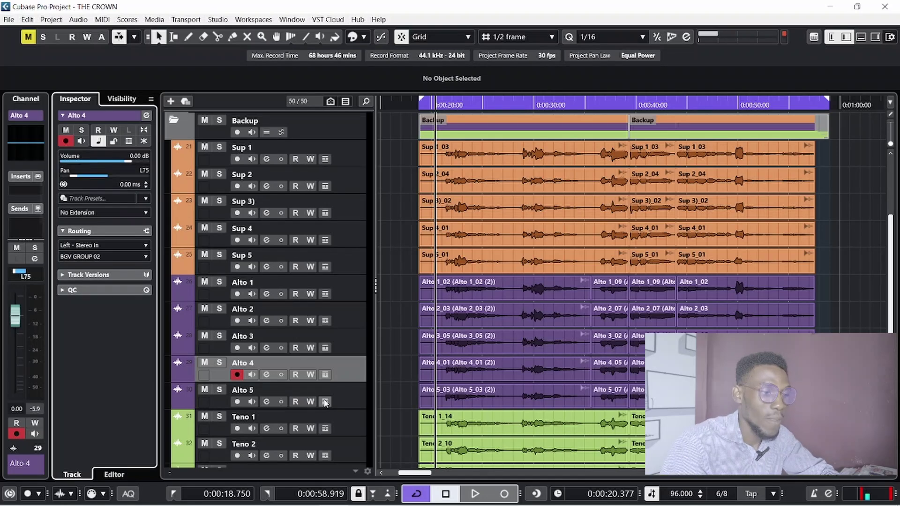
left_click(344, 395)
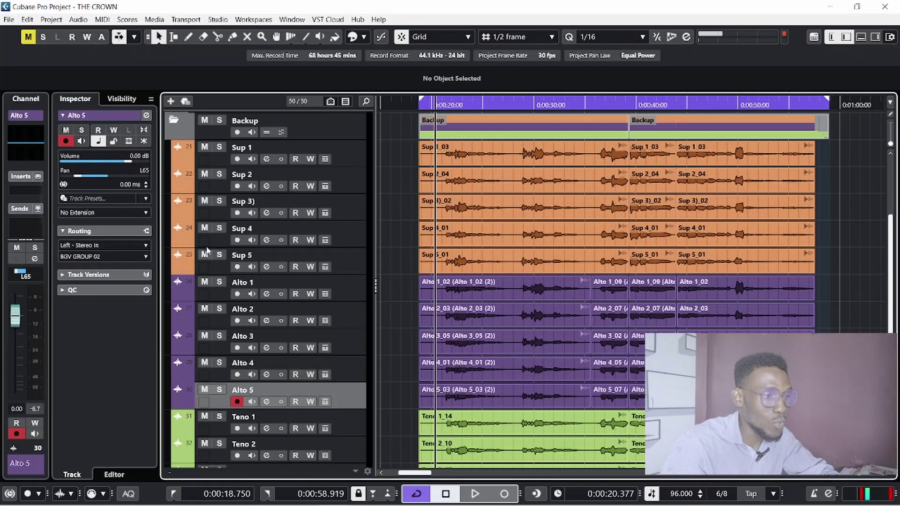
double_click(144, 172)
key("BackSpace")
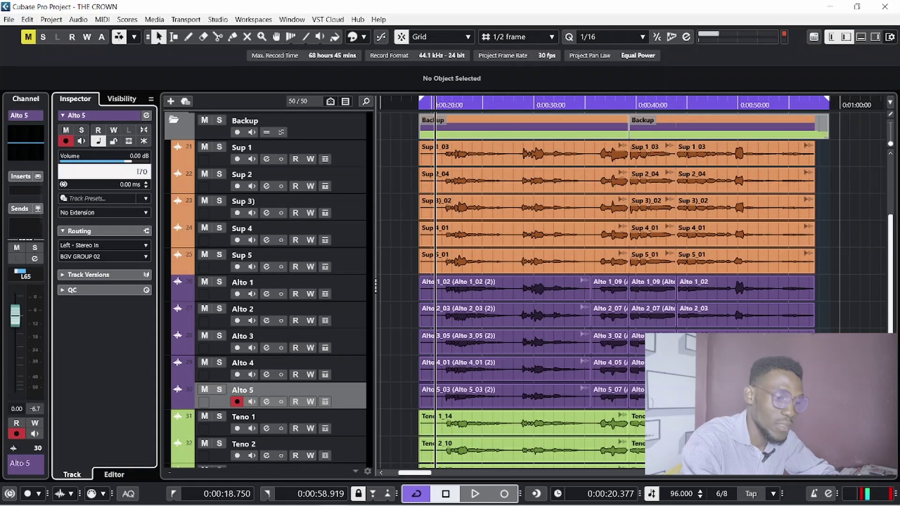
type("l70")
key("Return")
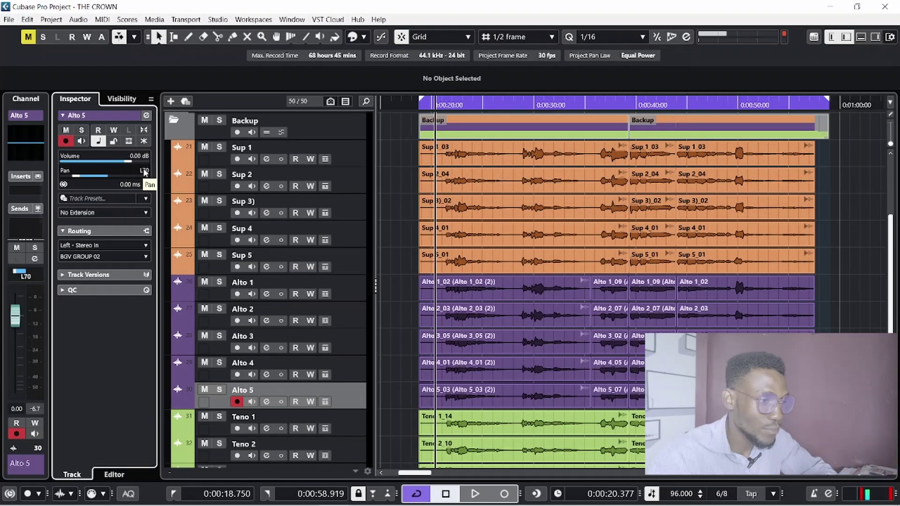
Set Teno 1's pan to L50
scroll(267, 291, "down", 5)
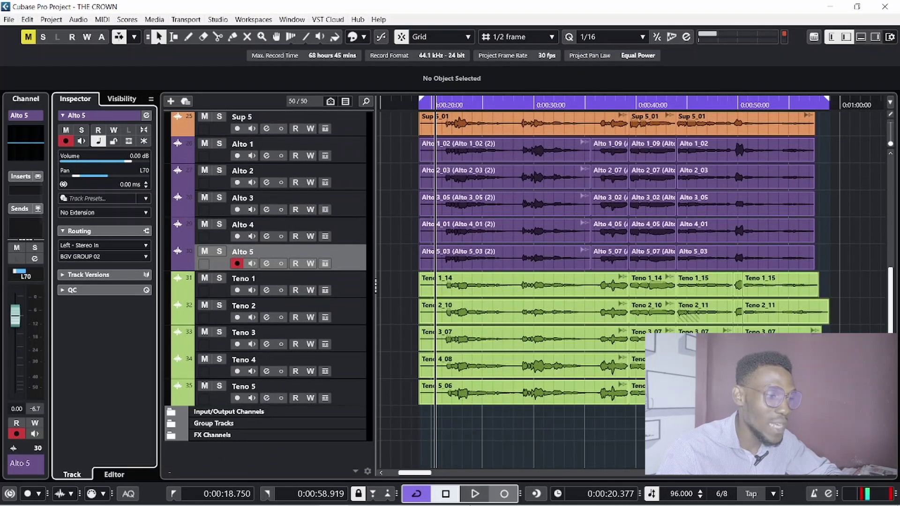
left_click(328, 276)
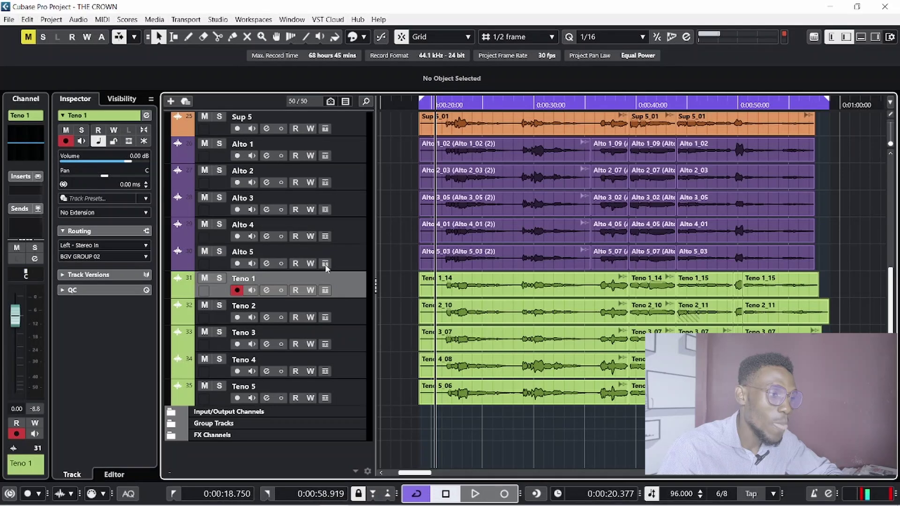
double_click(146, 172)
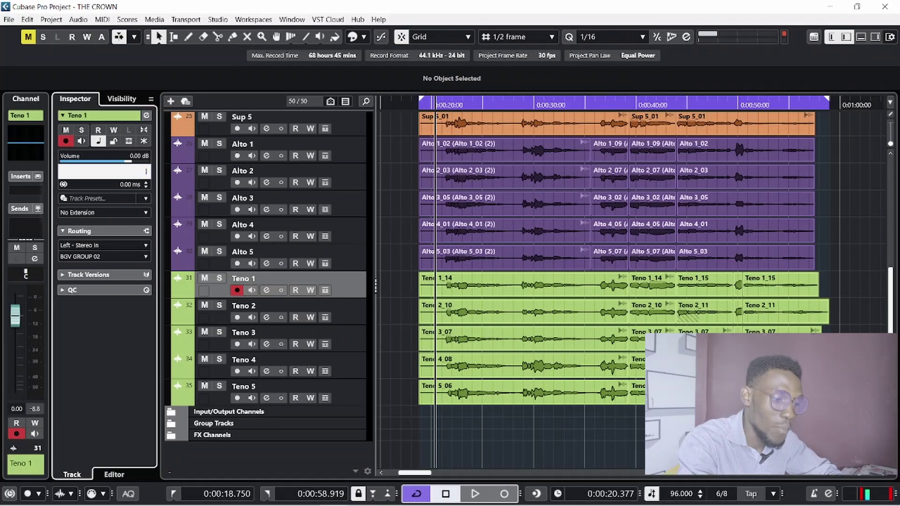
type("l50")
key("Return")
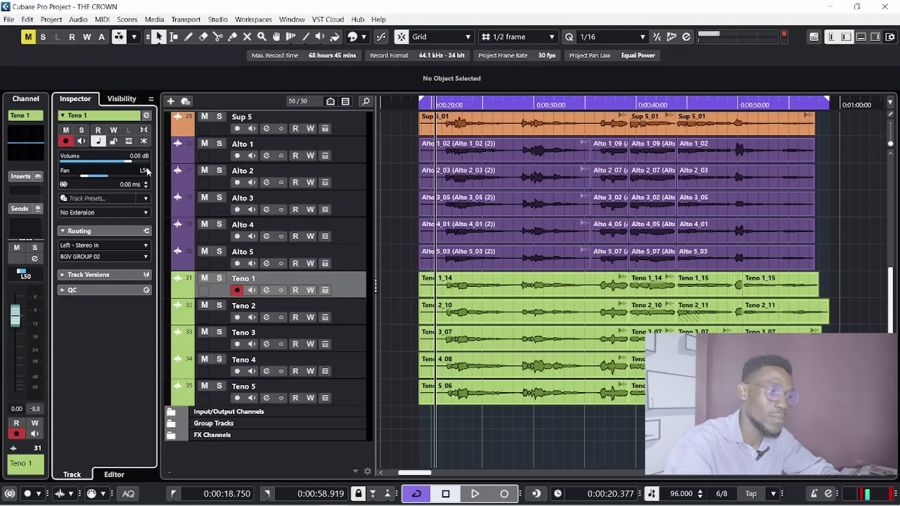
Pan Teno 2 to R50, then select Teno 3, 4 and 5 to check them
left_click(349, 312)
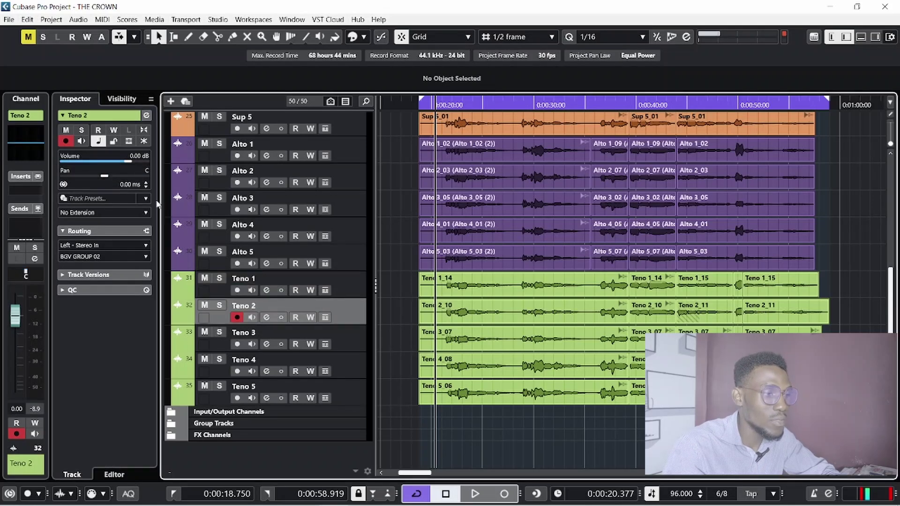
double_click(145, 172)
type("r50")
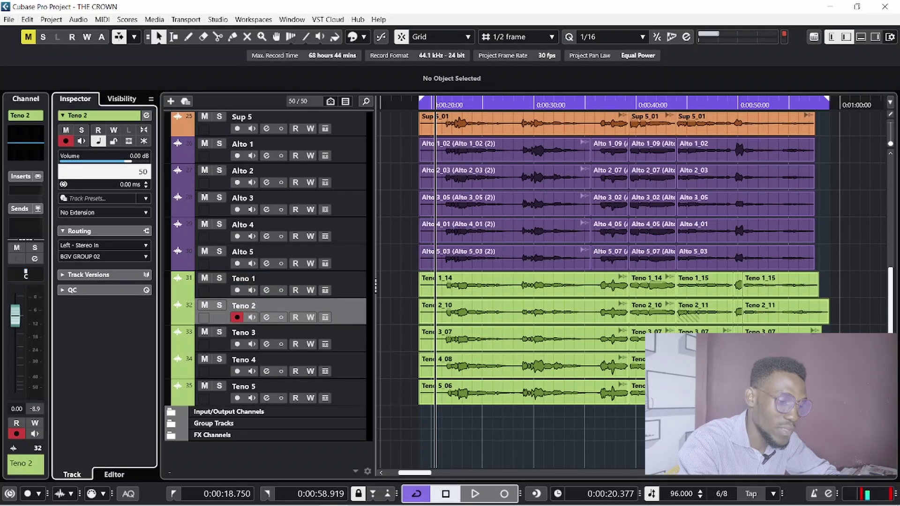
key("Return")
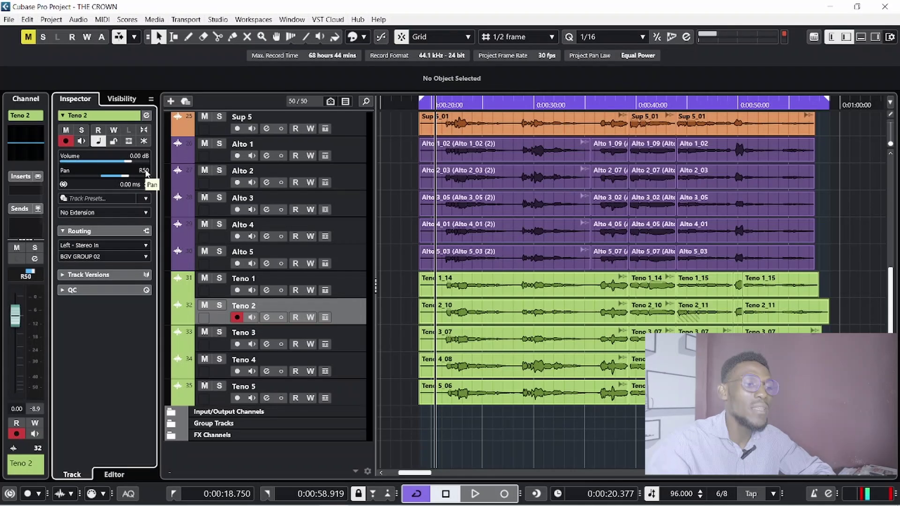
left_click(361, 338)
left_click(349, 365)
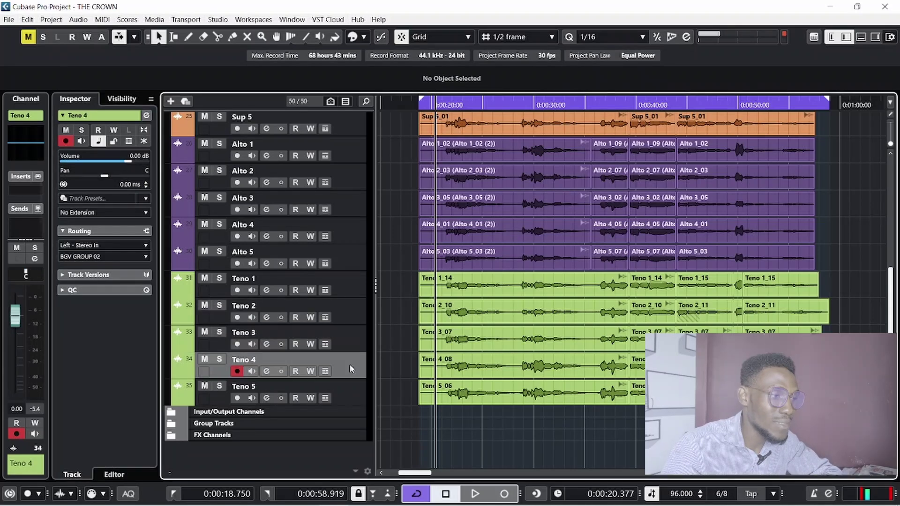
left_click(350, 384)
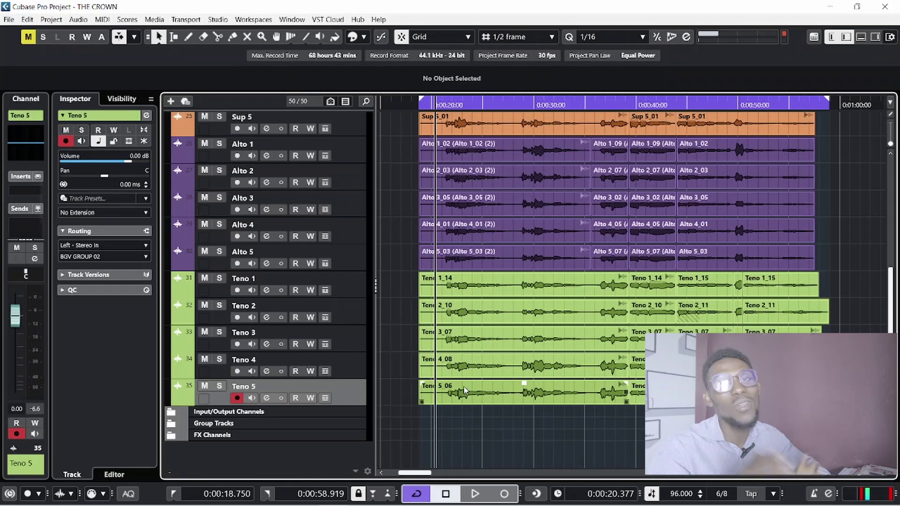
Play the panned vocals from about 0:19, jump to 0:35, and stop near 0:51
left_click(419, 104)
key("space")
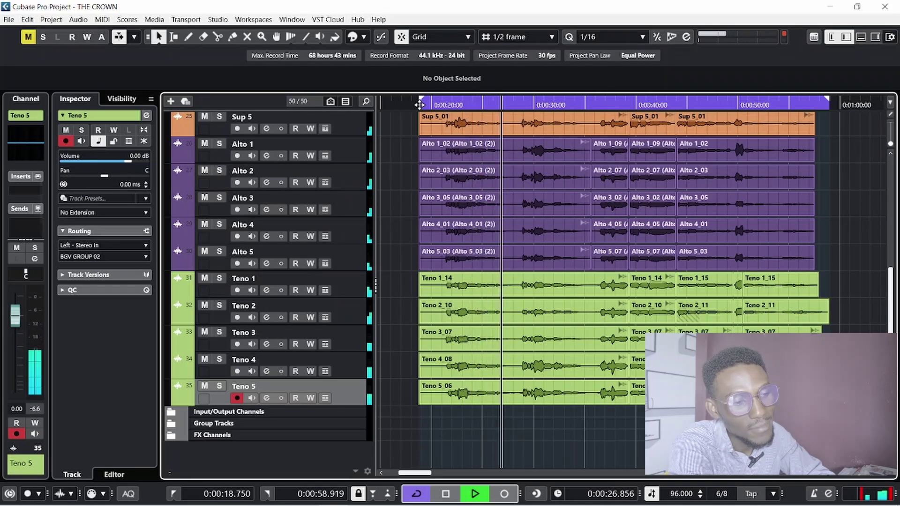
left_click(587, 103)
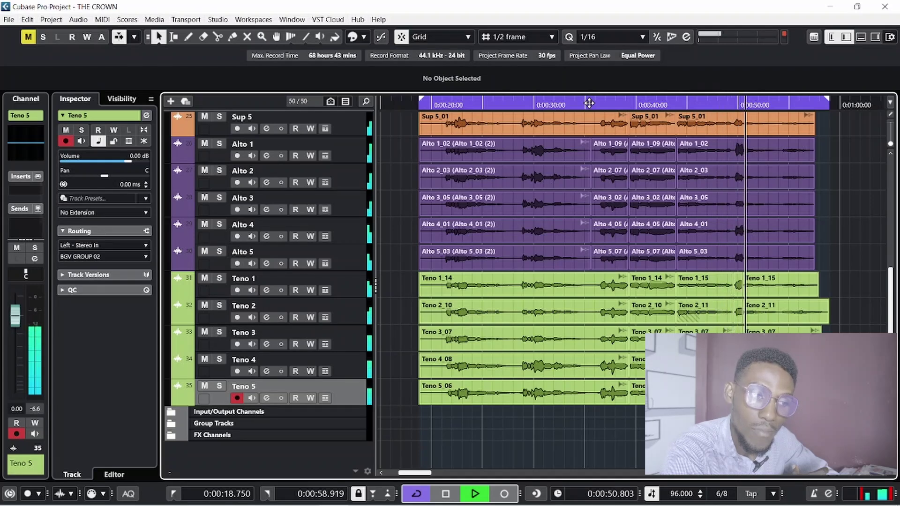
key("space")
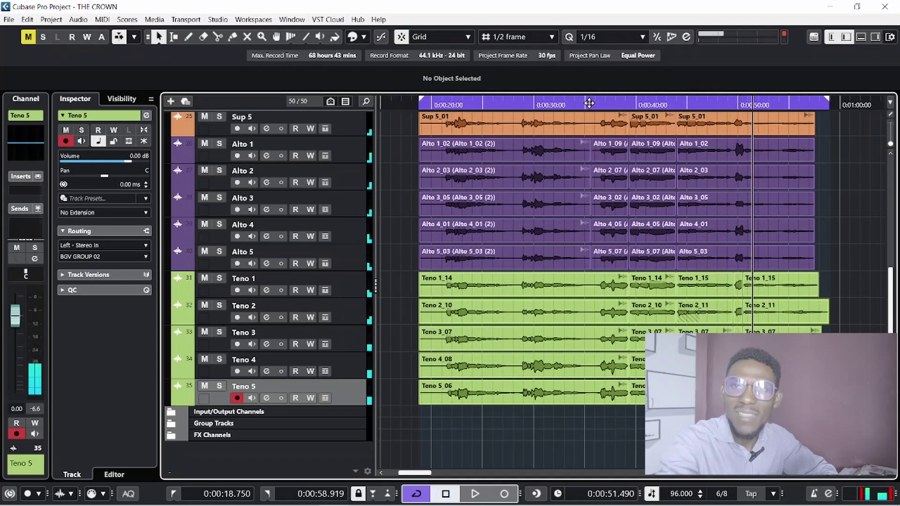